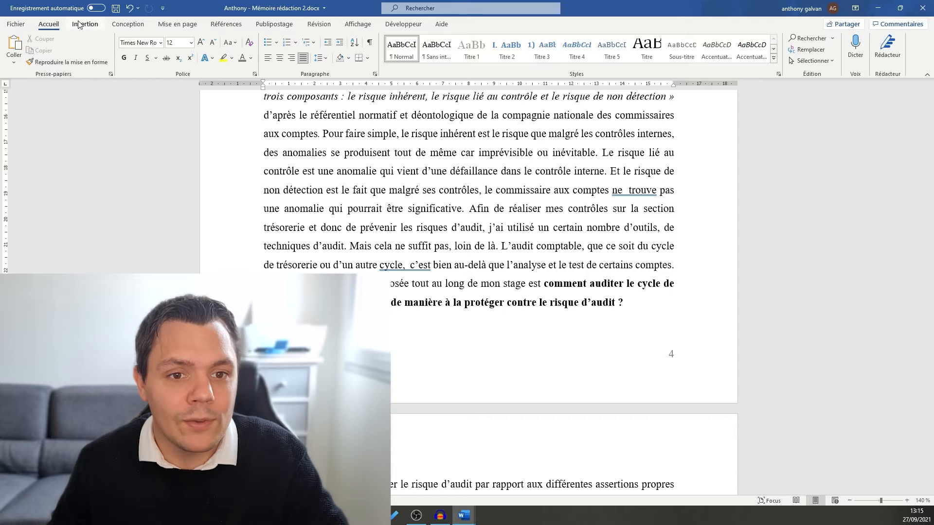
Insert a text box using the built-in simple text box style (Zone de texte simple)
click(80, 24)
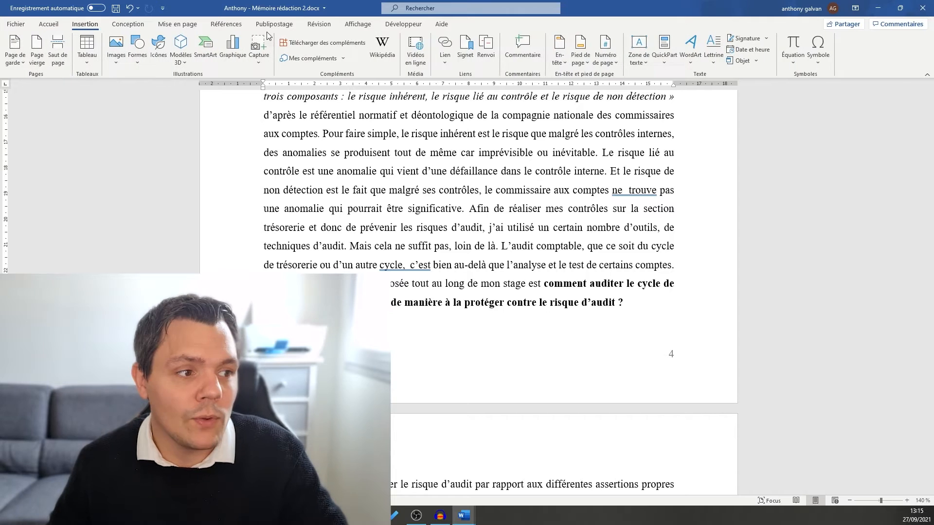
click(643, 49)
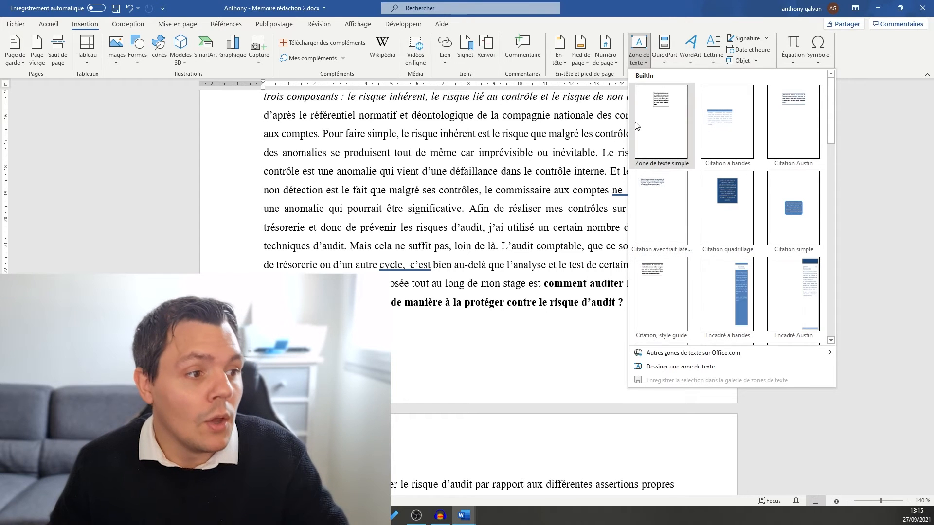
click(658, 115)
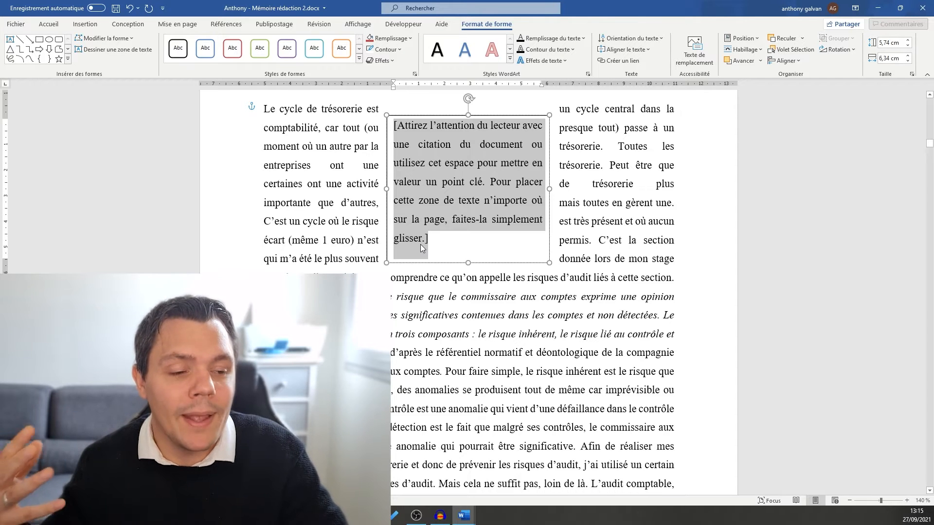
Replace the text box's placeholder text with "Rédigé par Tipsobureau"
click(440, 237)
key(Return)
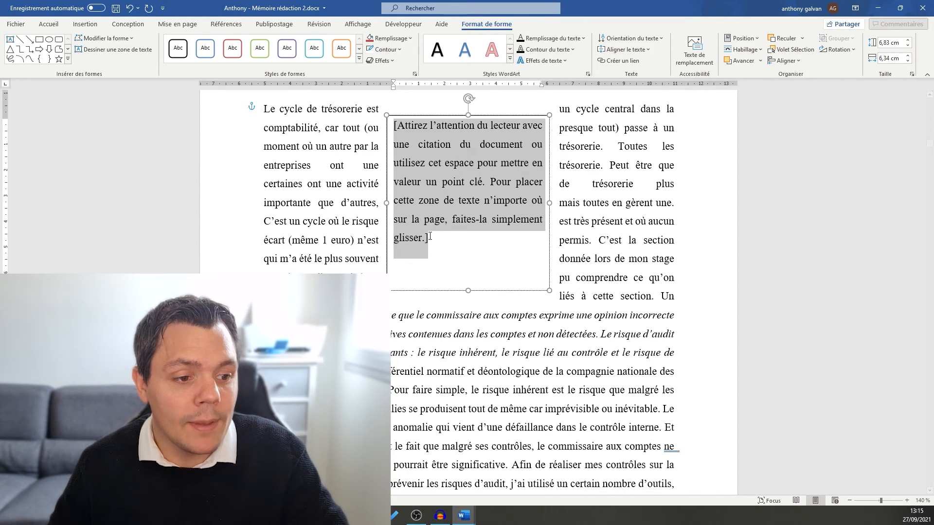
double_click(437, 241)
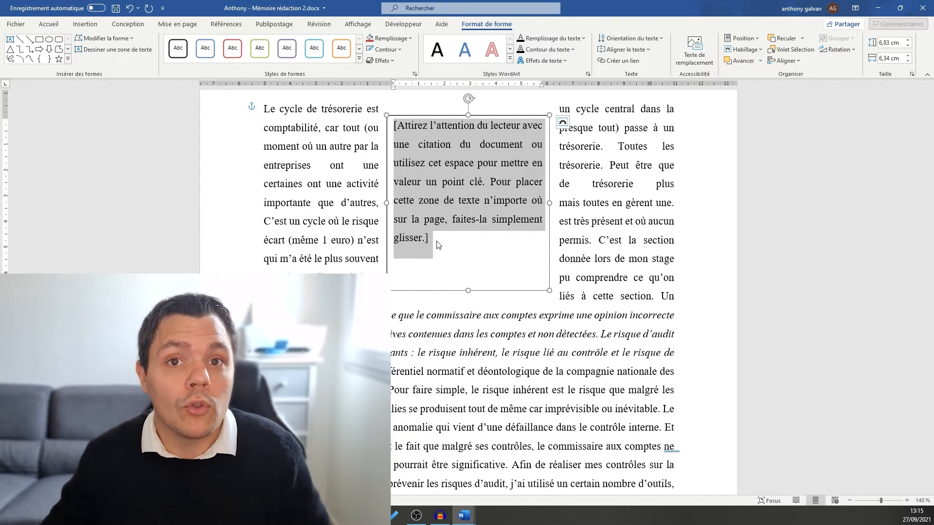
text(Rédigé par Tipsobureau)
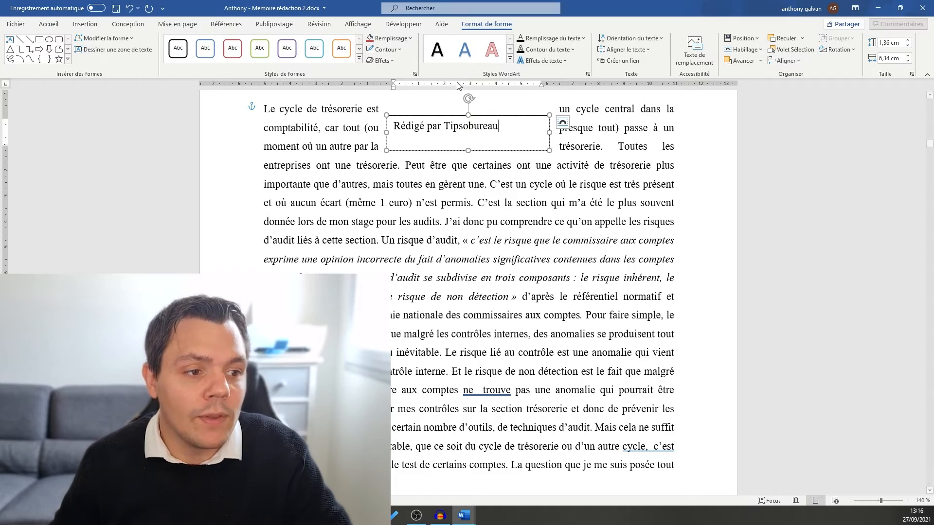
Rotate the text in the text box by 90° and resize the box to about 5 cm high by 0.91 cm wide
mouse_move(470, 99)
mouse_down()
mouse_move(440, 100)
mouse_move(423, 172)
mouse_move(428, 146)
mouse_move(475, 94)
mouse_up()
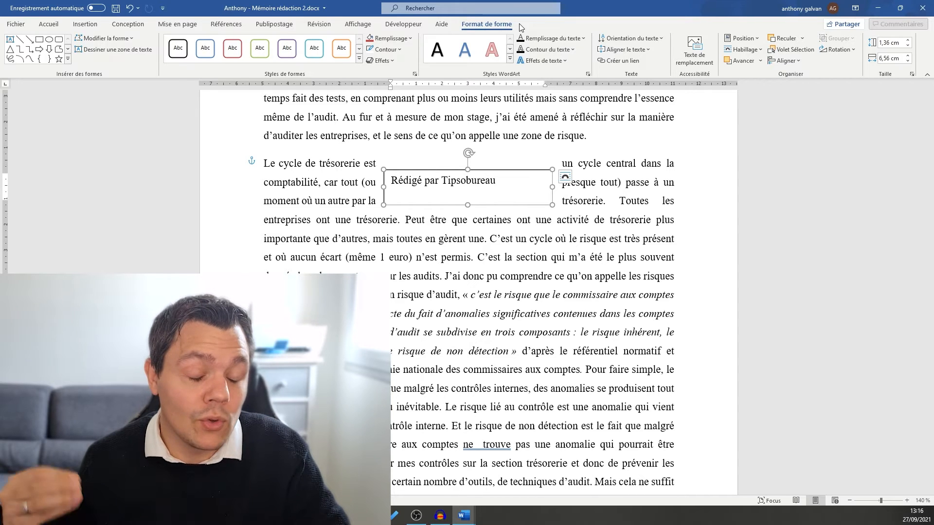
click(643, 45)
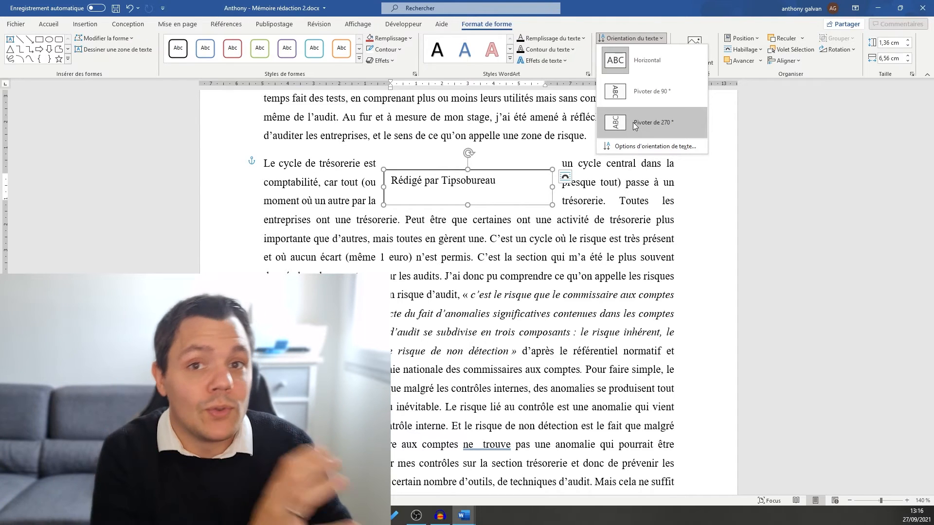
click(634, 92)
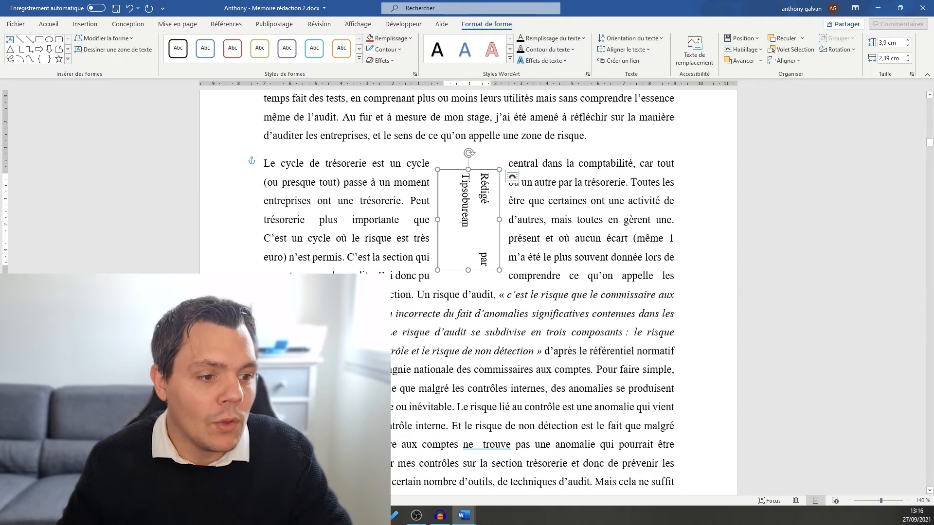
drag(436, 271, 475, 298)
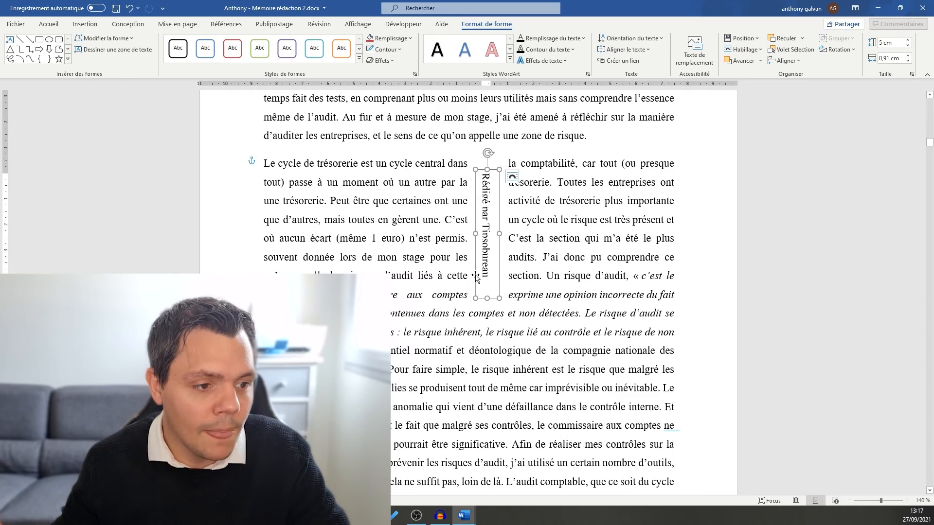
Move the text box into the right margin near the bottom of page 4 and widen it to about 1.23 cm
drag(476, 203, 717, 395)
scroll(729, 247, down, 3)
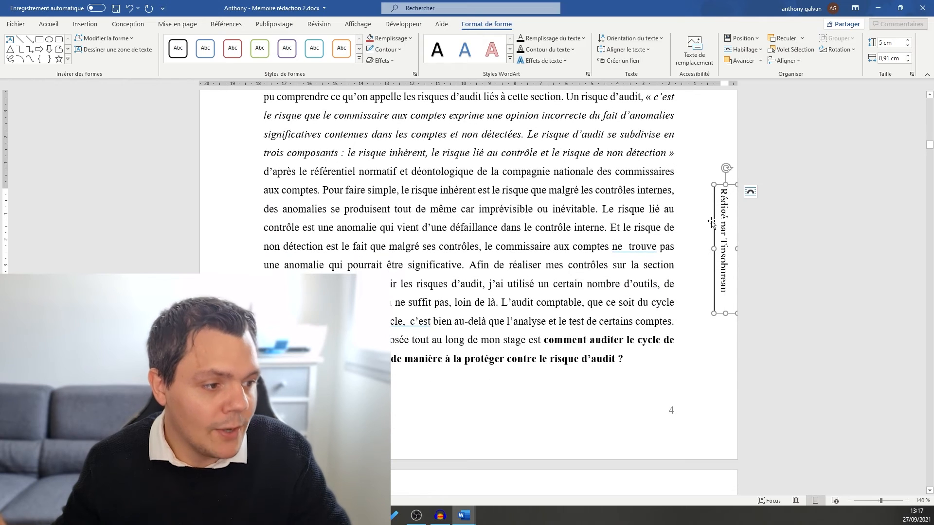
drag(710, 249, 706, 332)
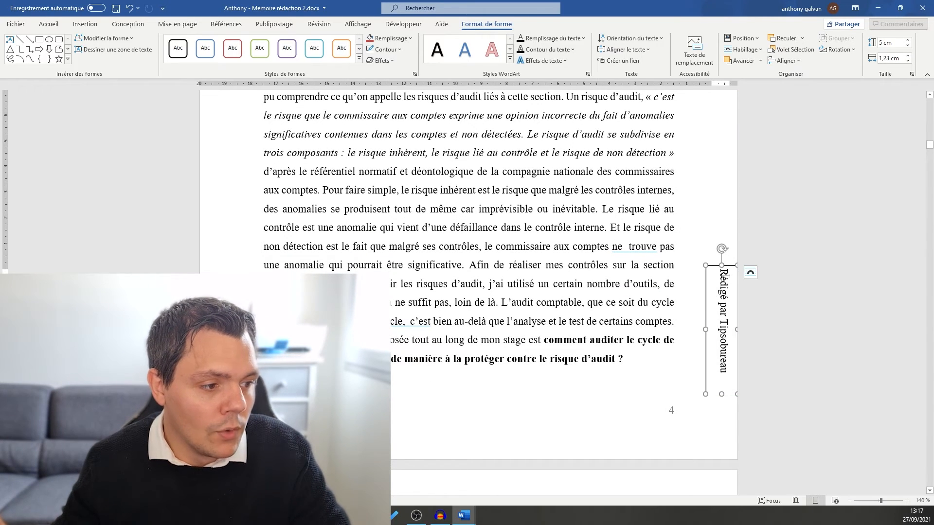
Set the text "Rédigé par Tipsobureau" to font size 8 and colour it grey
drag(724, 277, 724, 377)
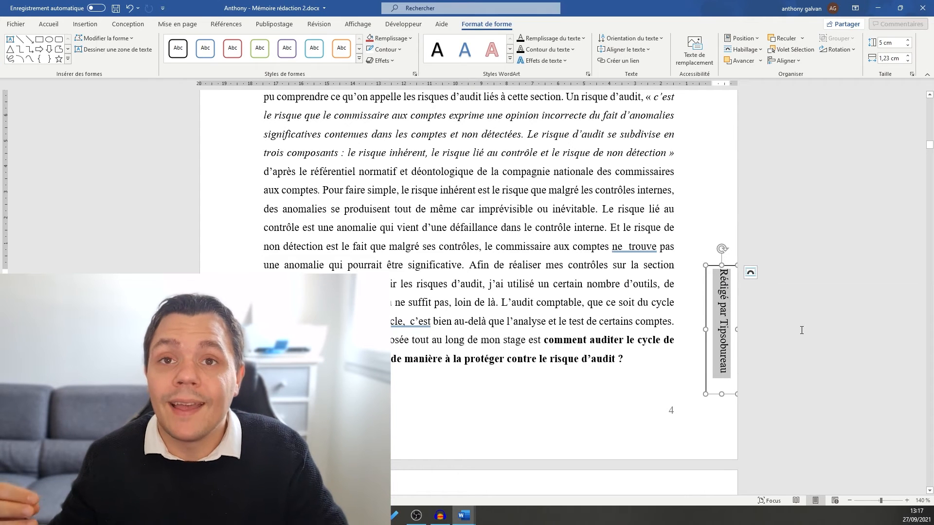
click(48, 24)
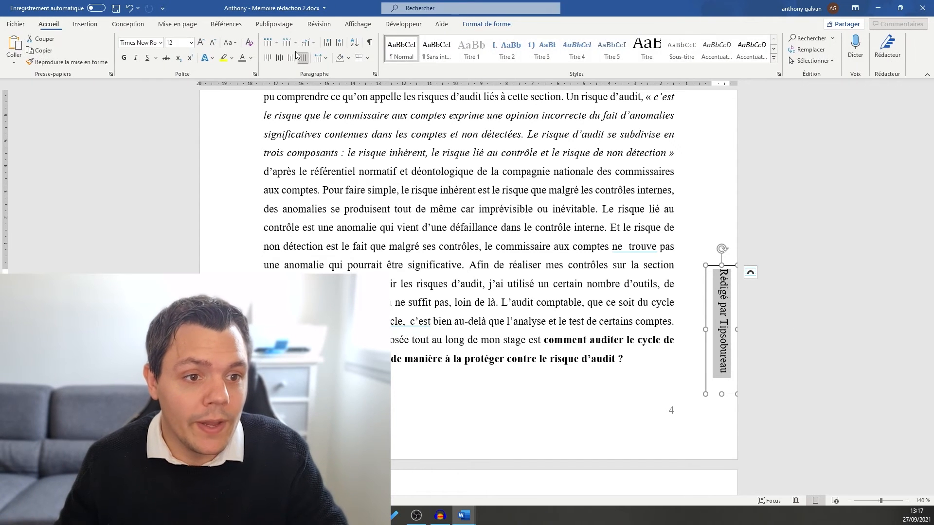
click(177, 43)
text(8)
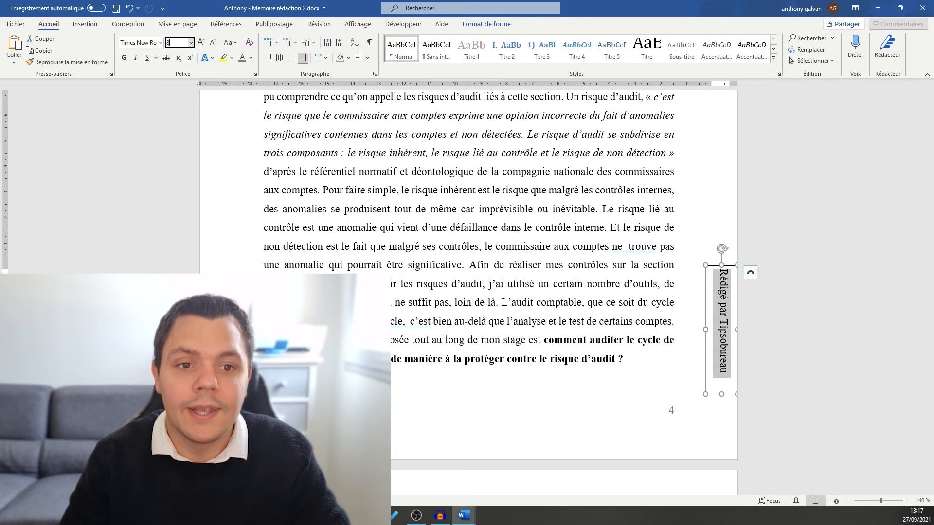
key(Return)
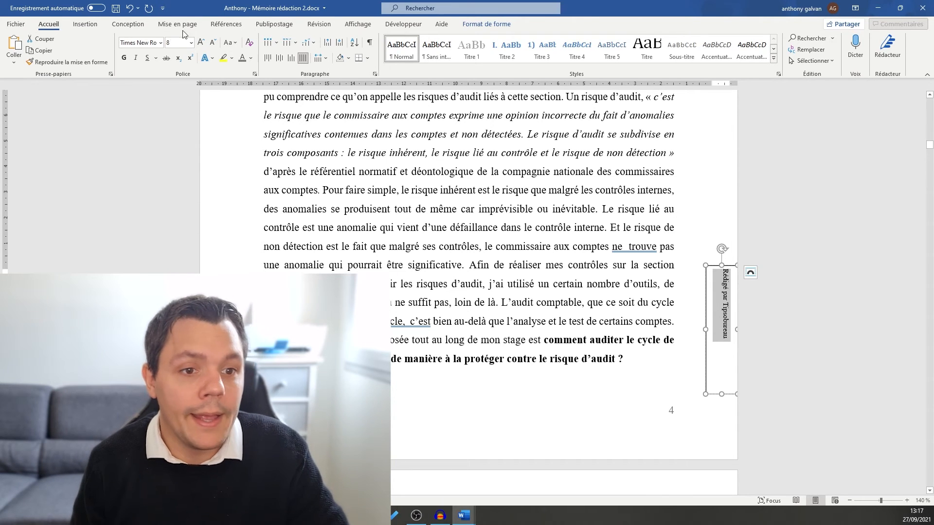
click(252, 59)
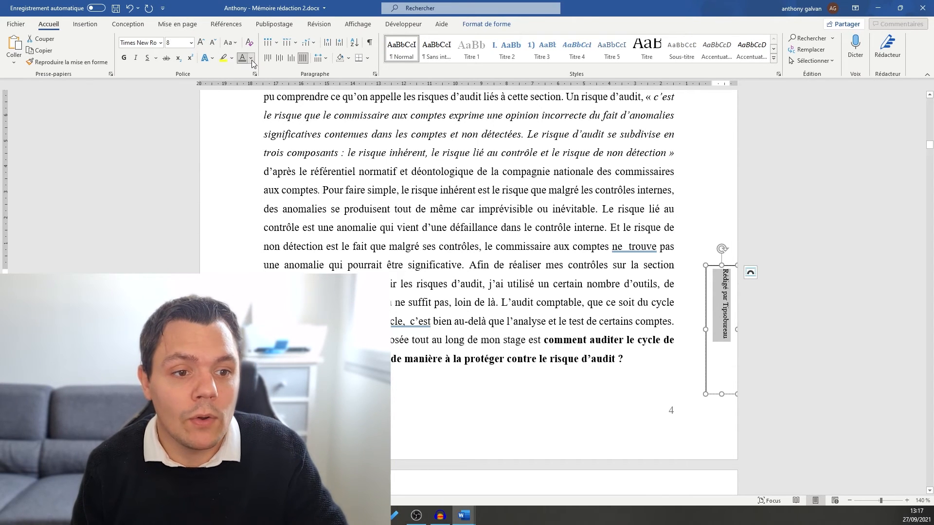
click(243, 138)
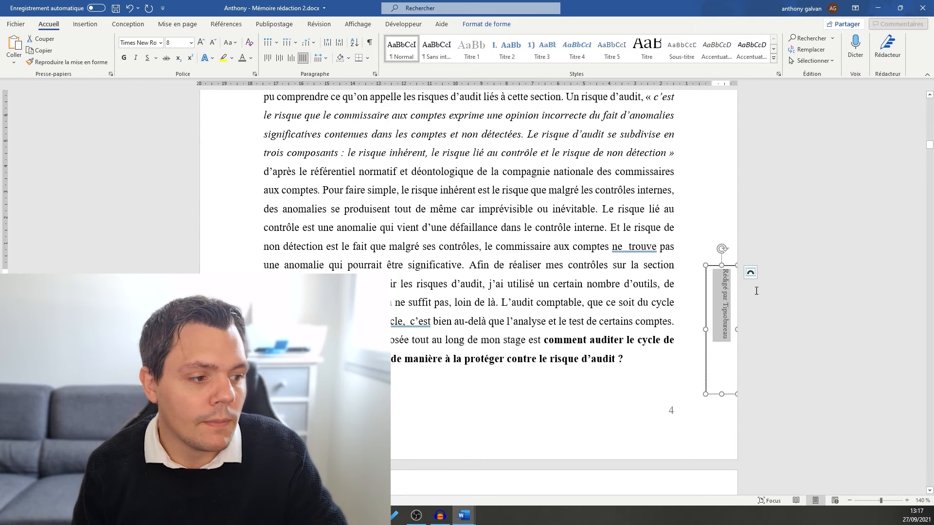
Remove the outline of the vertical text box in the page margin and deselect it
click(719, 296)
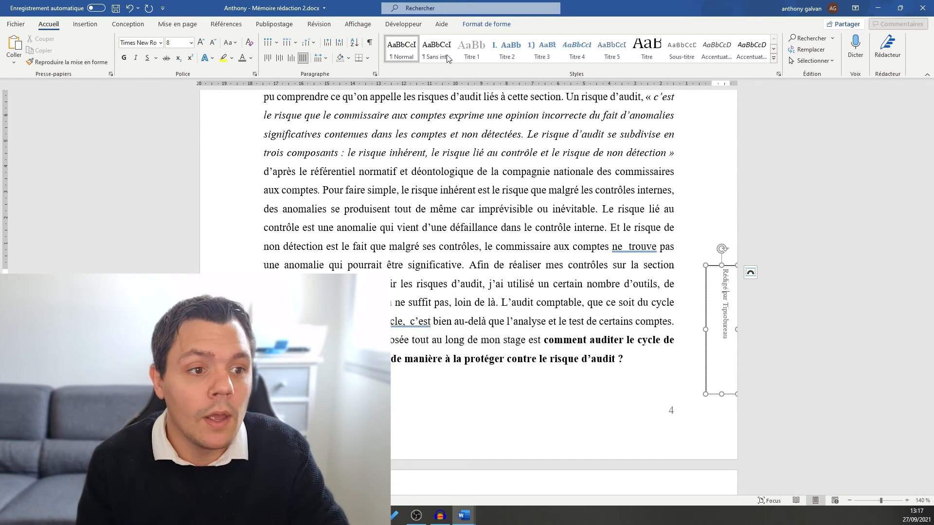
click(475, 24)
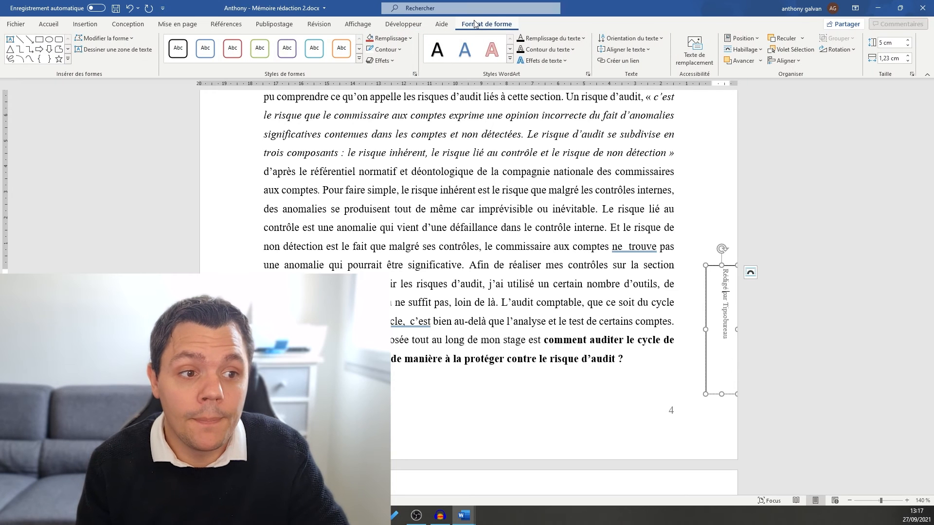
click(401, 50)
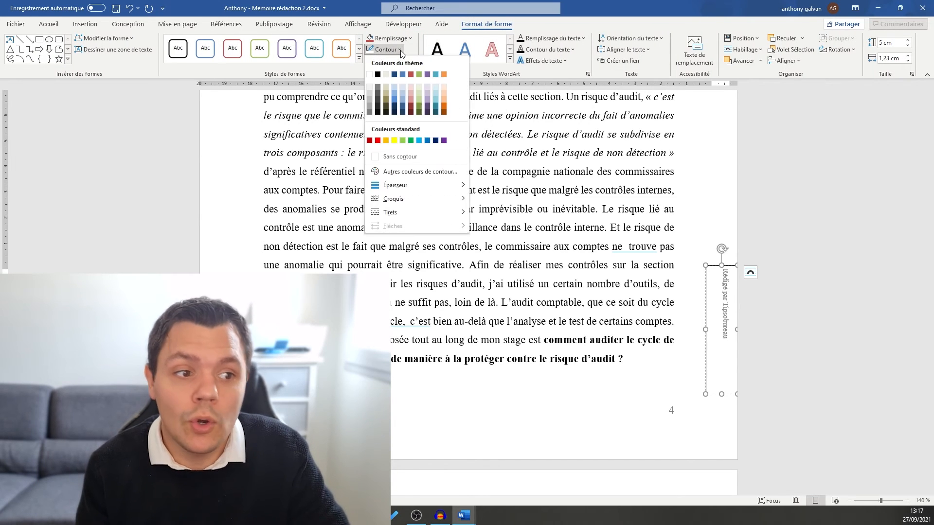
click(417, 156)
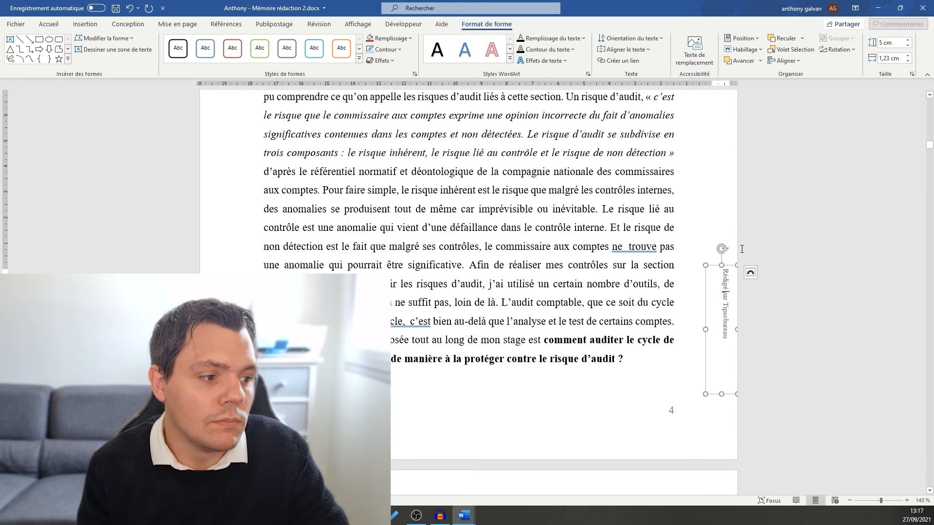
click(729, 231)
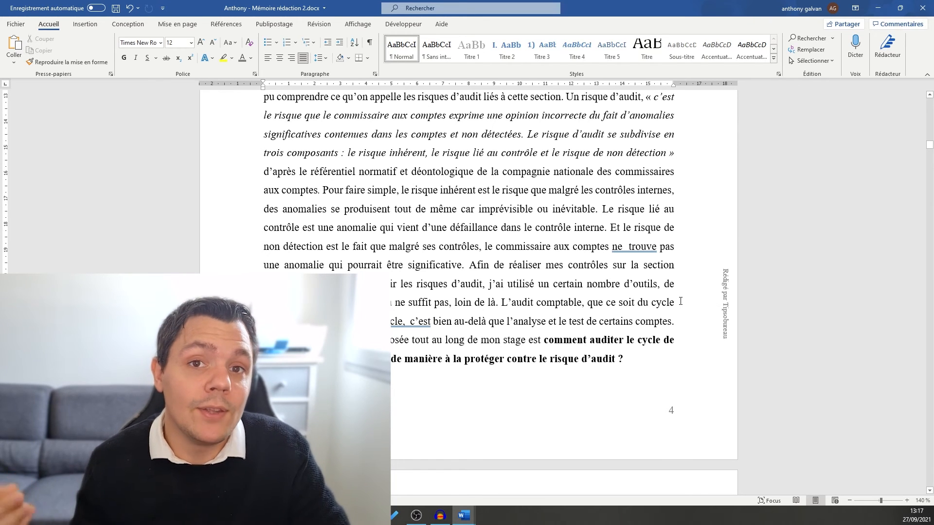
click(724, 304)
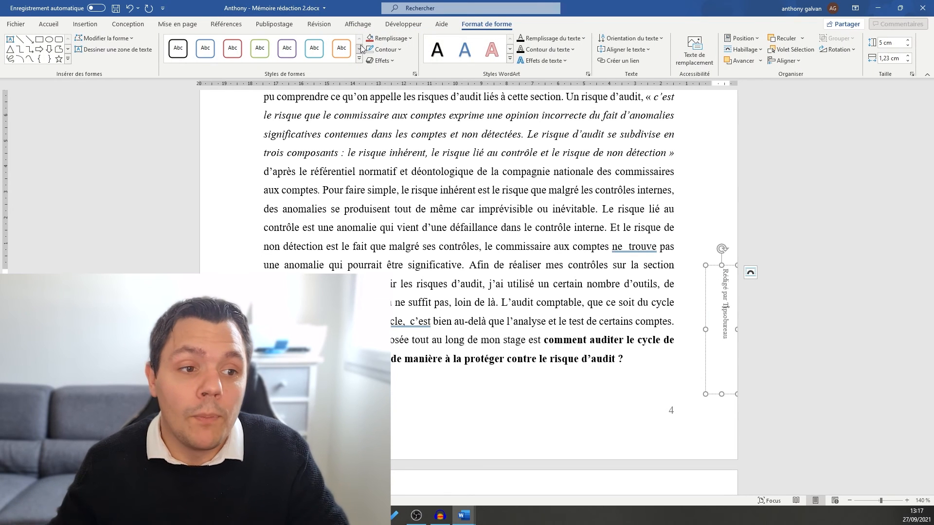
click(406, 41)
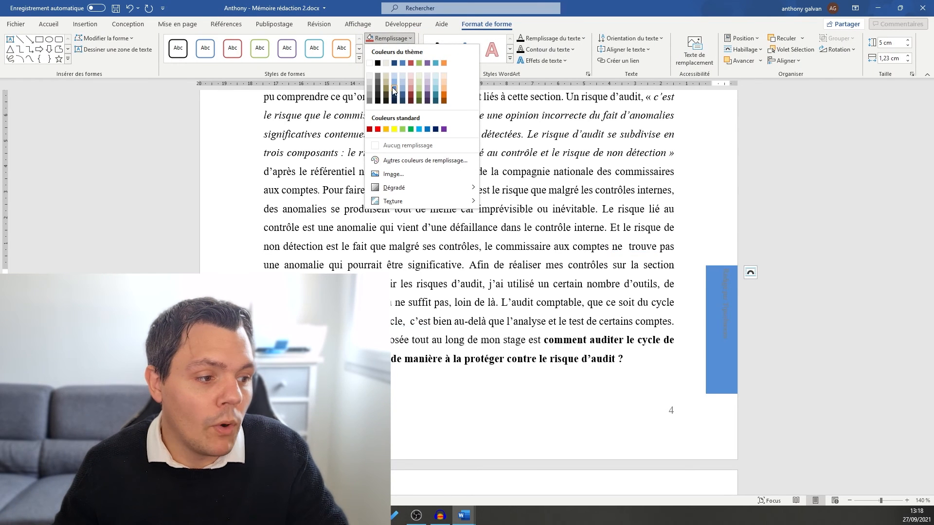
click(497, 29)
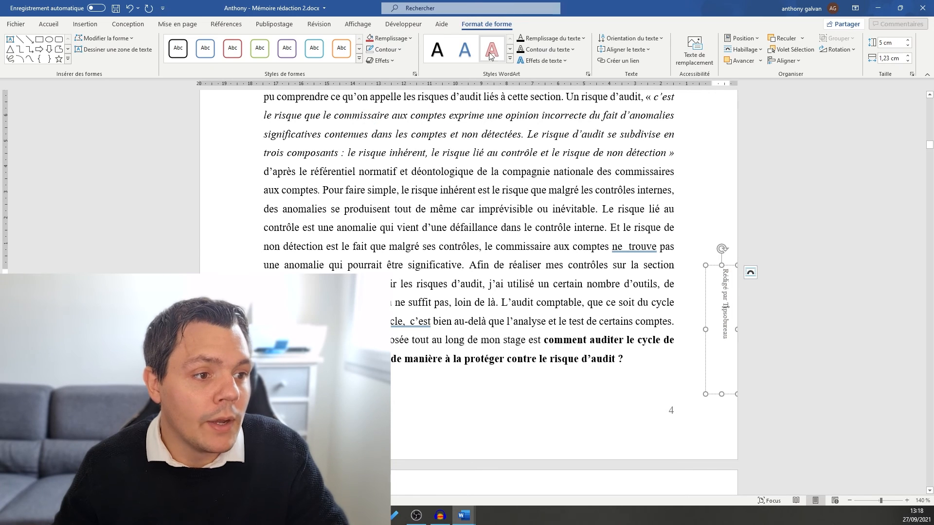
click(510, 59)
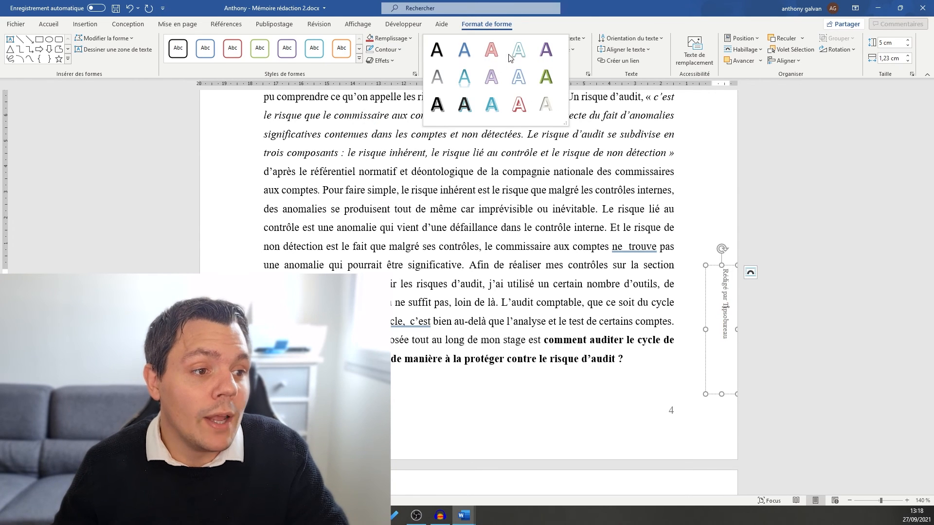
click(584, 5)
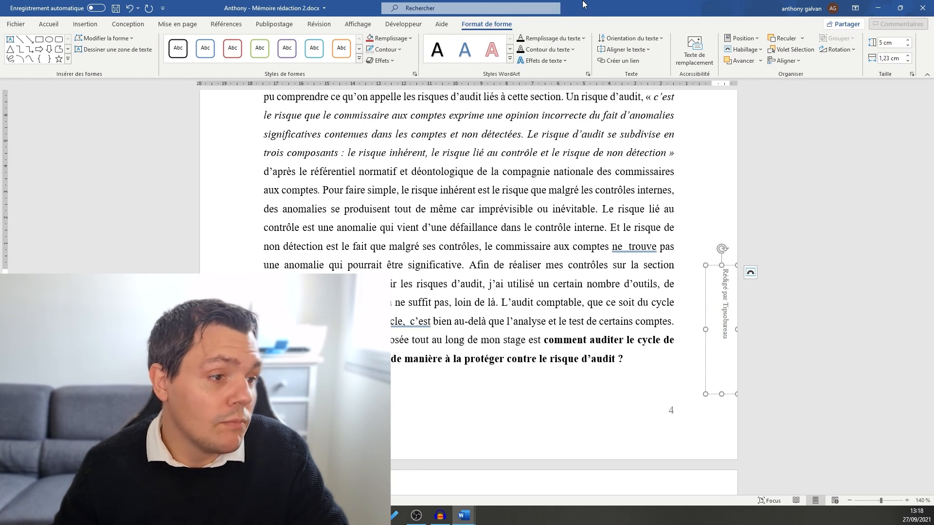